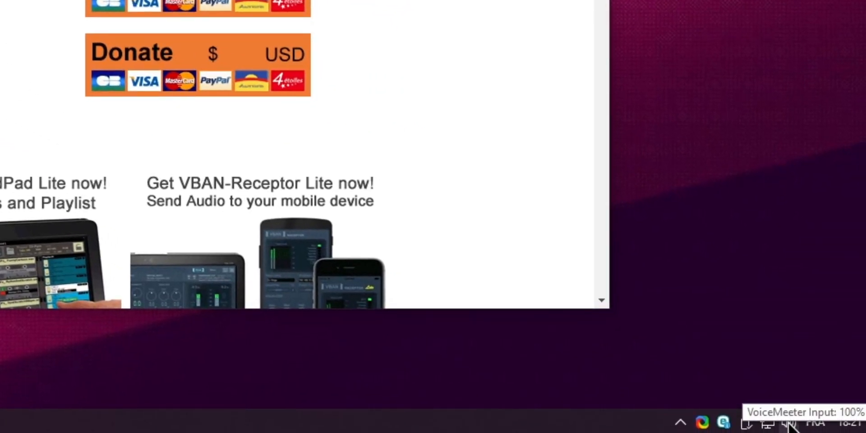
# Open the classic Sound dialog through the Windows sound settings, close the settings window, and reposition the dialog over the page
pyautogui.rightClick(790, 424)
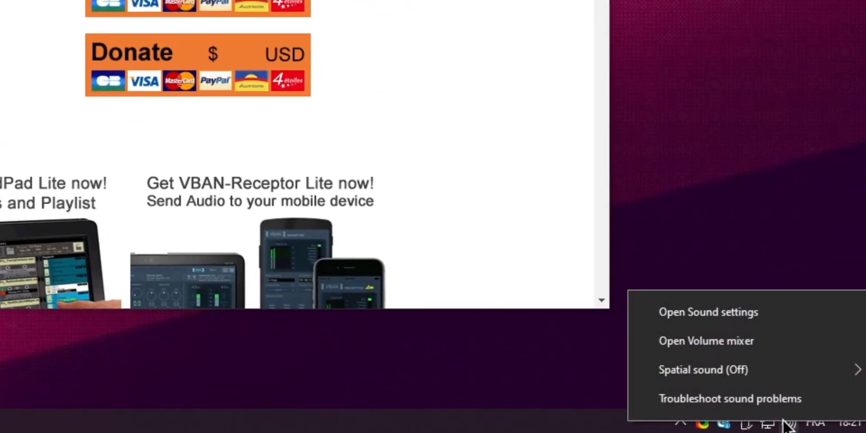
pyautogui.click(759, 318)
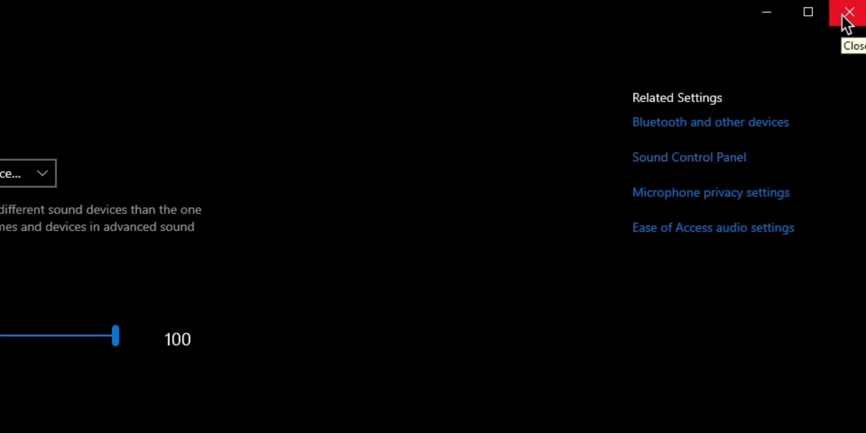
pyautogui.click(843, 15)
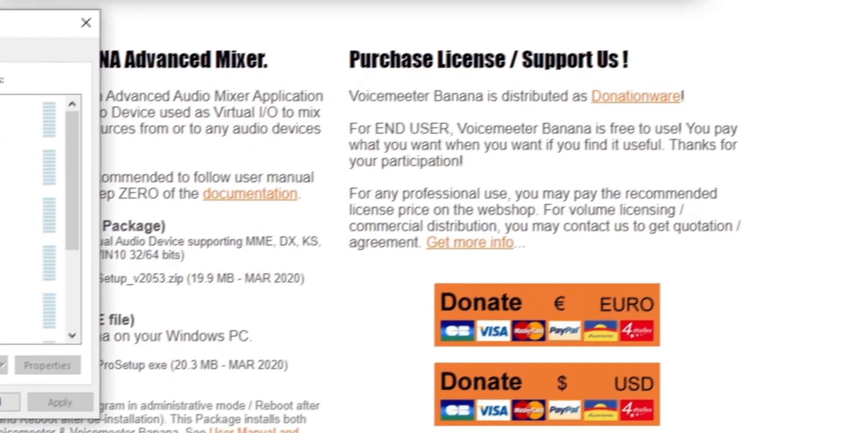
pyautogui.moveTo(4, 23); pyautogui.dragTo(343, 86)
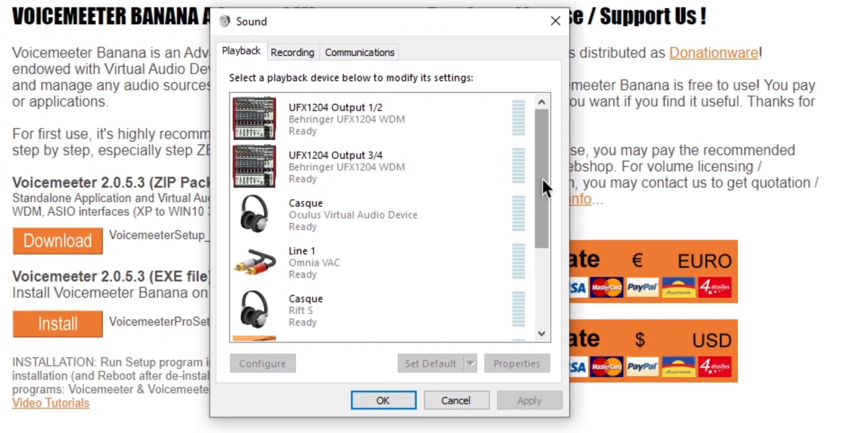
# Examine the VoiceMeeter entries among the playback and recording devices, and return to the playback devices
pyautogui.moveTo(542, 180); pyautogui.dragTo(541, 298)
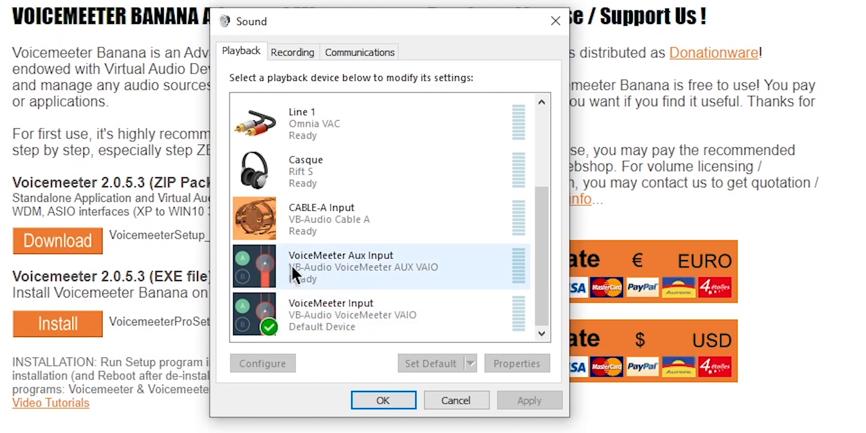
pyautogui.click(291, 50)
pyautogui.moveTo(547, 168); pyautogui.dragTo(546, 278)
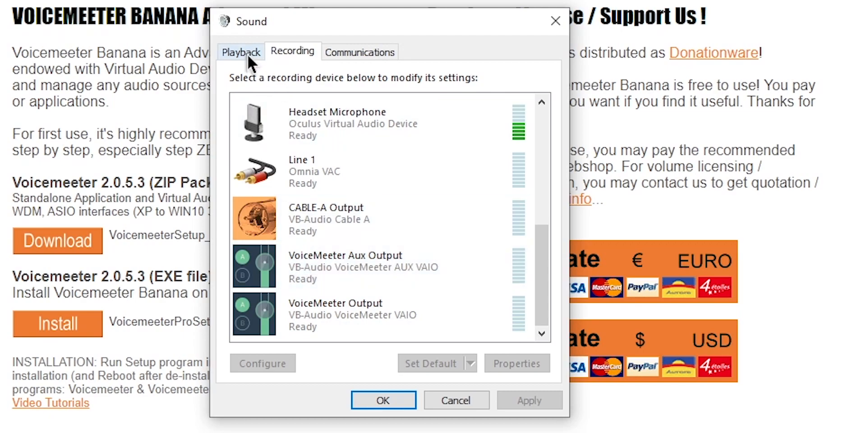
pyautogui.hotkey('ctrl', 'shift', 'Tab')
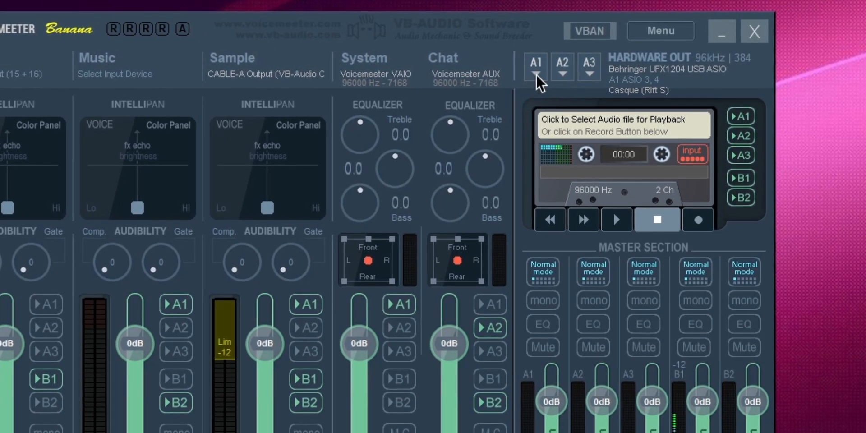
# In Voicemeeter Banana, examine the device choices for hardware output A1 and the WDM buffering option in the system settings
pyautogui.click(540, 71)
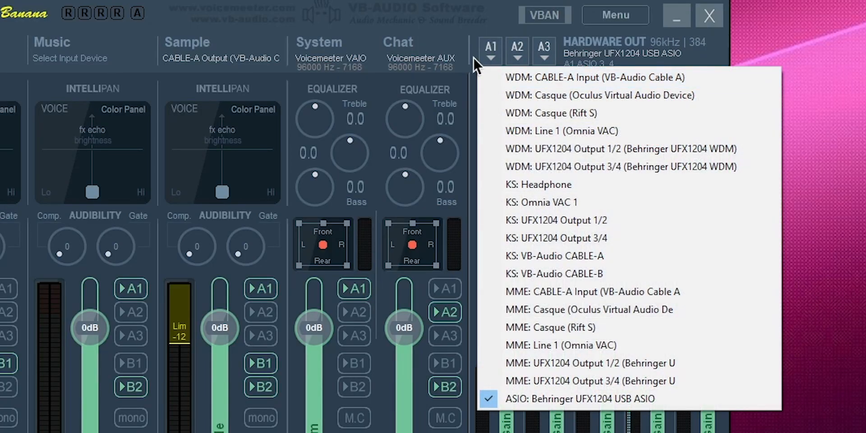
pyautogui.click(471, 51)
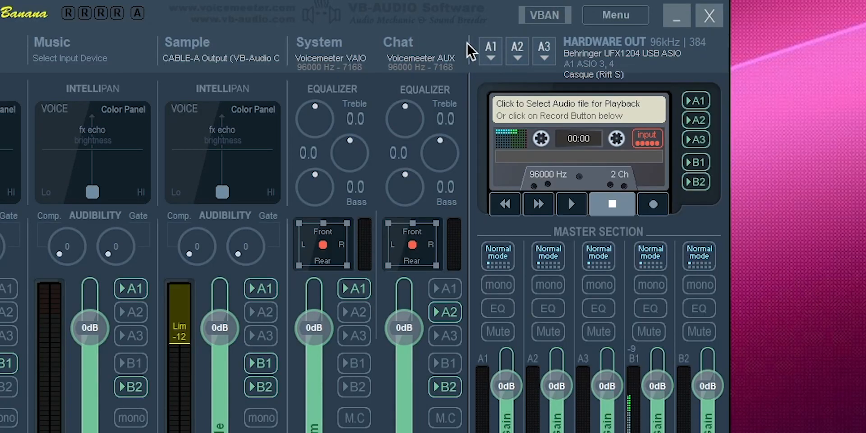
pyautogui.click(614, 18)
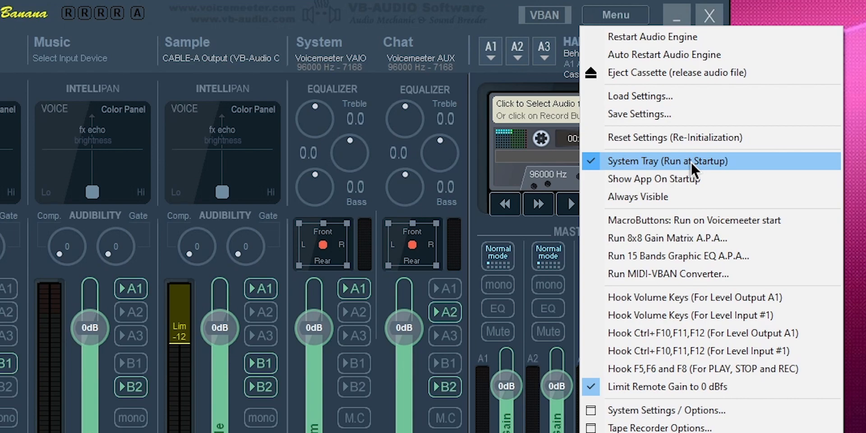
pyautogui.click(675, 411)
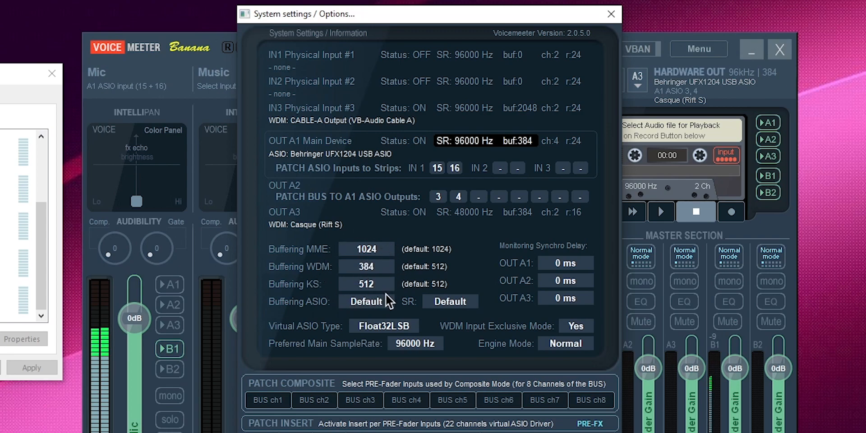
pyautogui.click(364, 267)
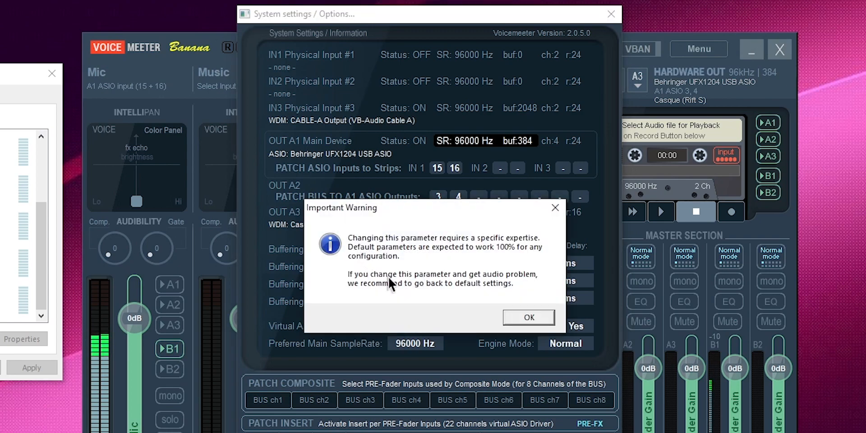
pyautogui.click(528, 318)
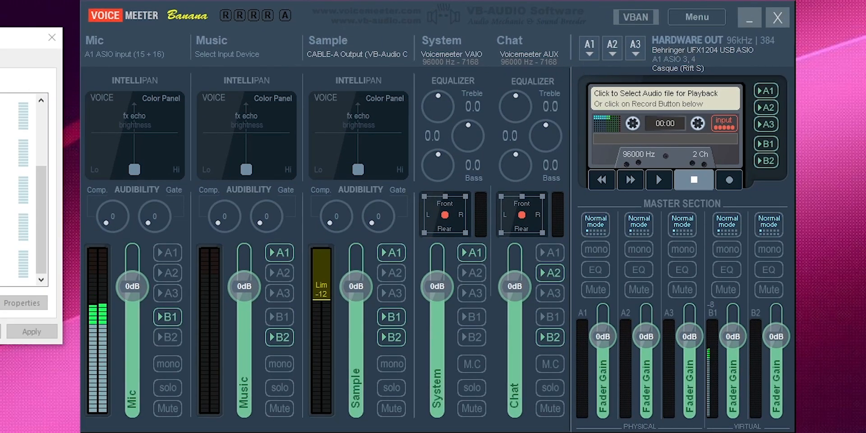
# Bring the Sound dialog over the mixer to check the VoiceMeeter playback devices, and move it aside
pyautogui.moveTo(0, 43); pyautogui.dragTo(481, 53)
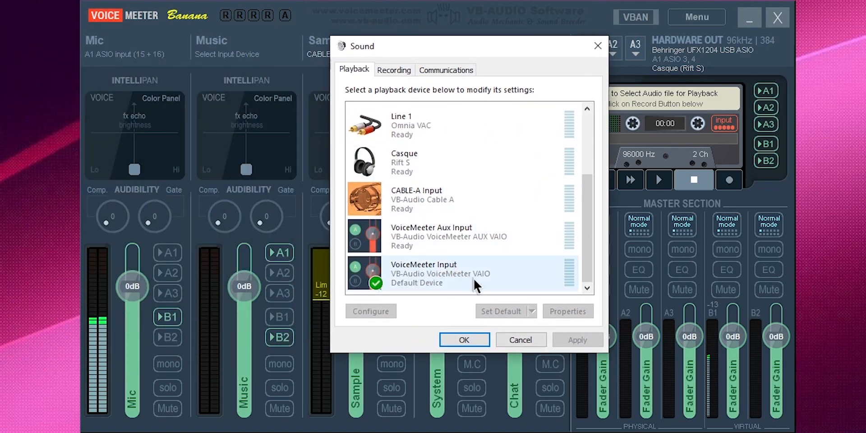
pyautogui.moveTo(434, 51); pyautogui.dragTo(106, 55)
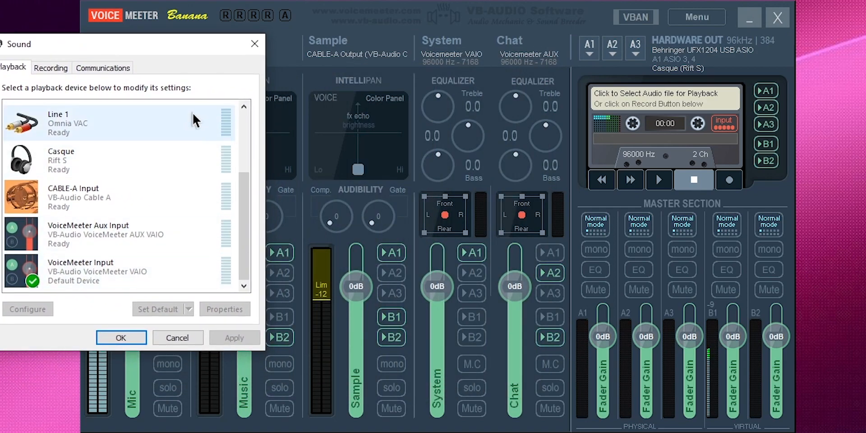
pyautogui.moveTo(190, 44); pyautogui.dragTo(15, 48)
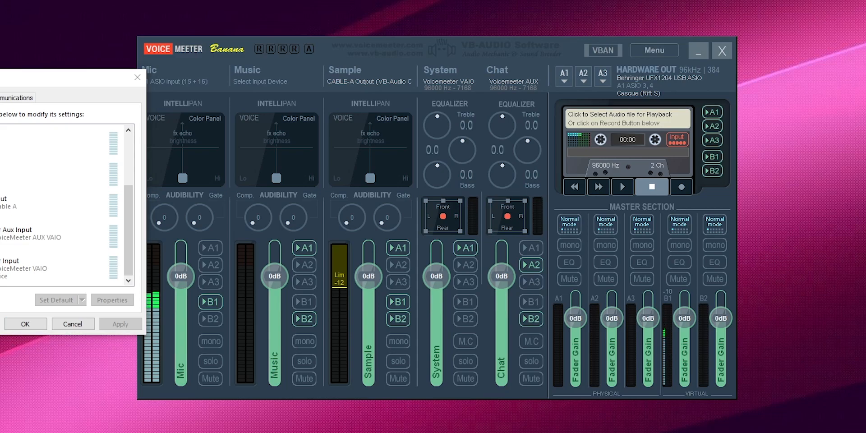
# Switch to Discord, examine the input and output devices in the Voix & Vidéo settings, and minimize the window
pyautogui.hotkey('alt', 'Tab')
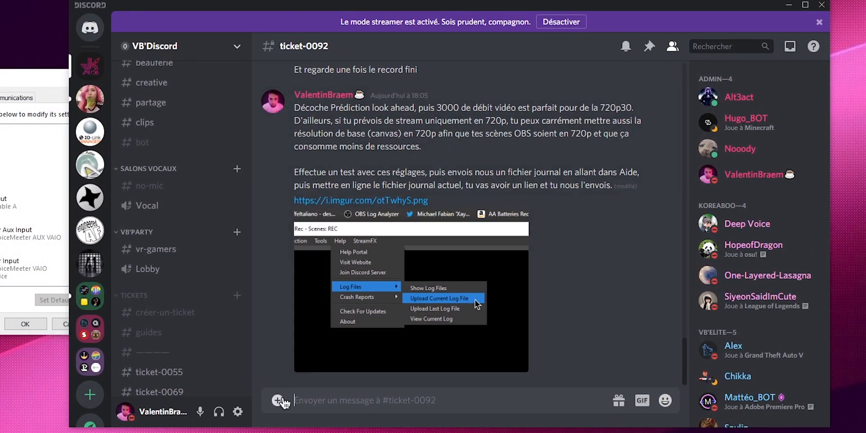
pyautogui.click(238, 412)
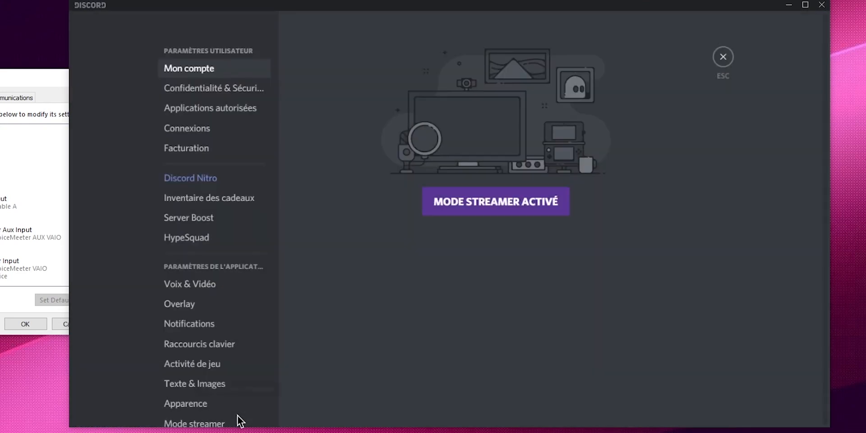
pyautogui.click(210, 288)
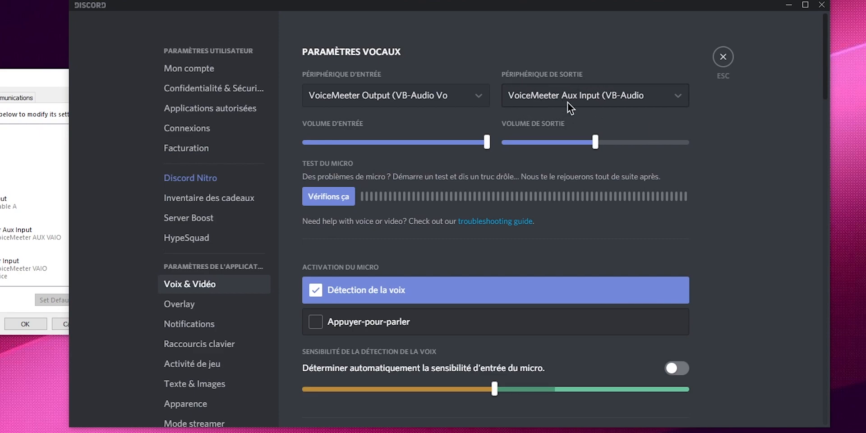
pyautogui.click(790, 9)
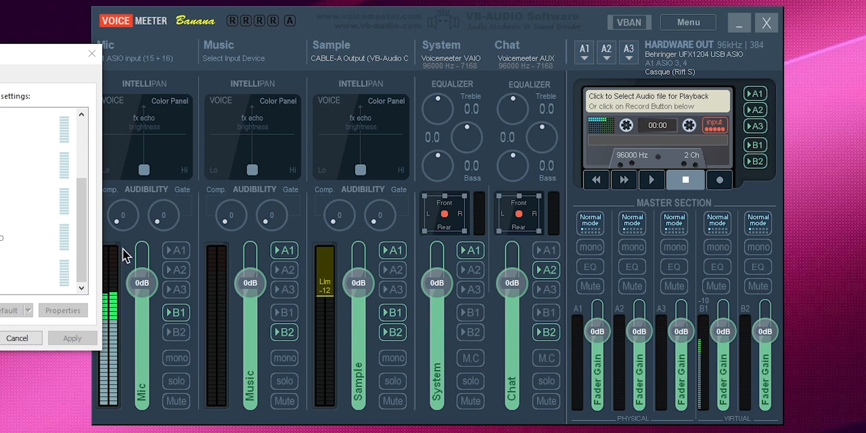
# Examine the input devices offered for the Mic strip in Voicemeeter Banana, leaving the selection as it is
pyautogui.moveTo(316, 24); pyautogui.dragTo(351, 27)
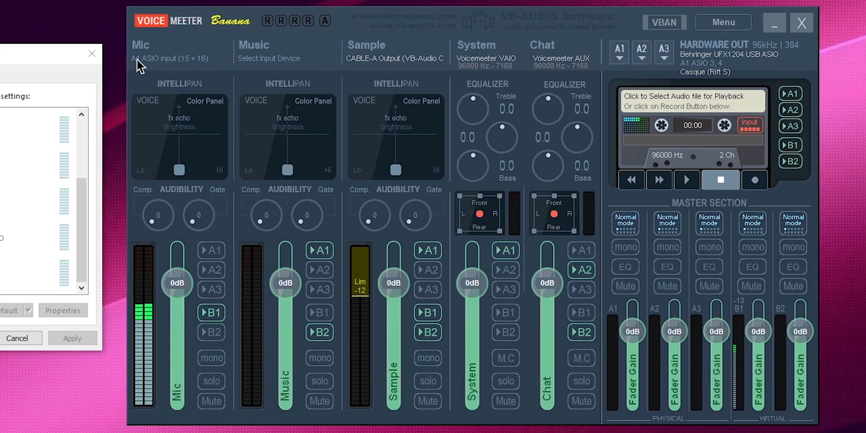
pyautogui.click(154, 58)
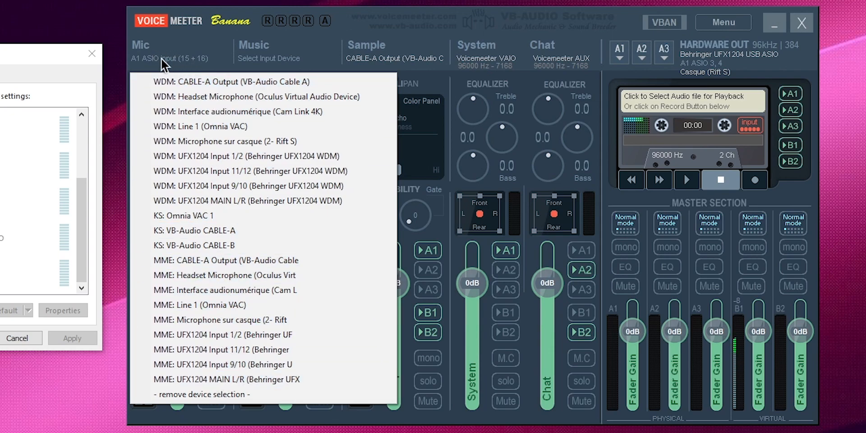
pyautogui.moveTo(356, 26); pyautogui.dragTo(322, 28)
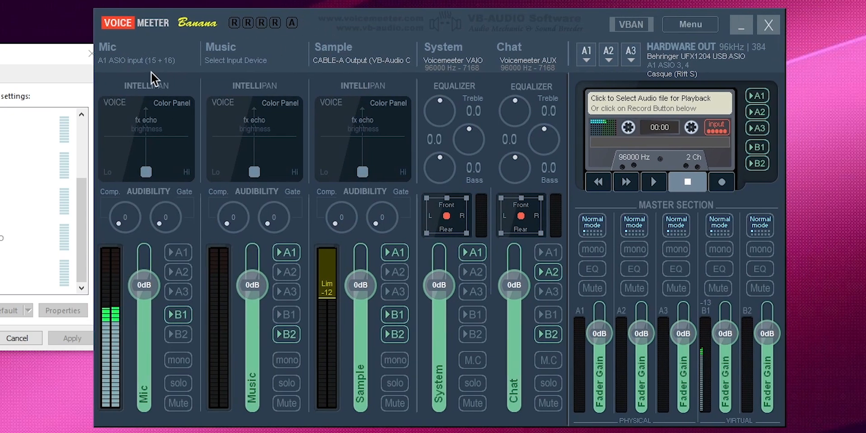
pyautogui.click(119, 65)
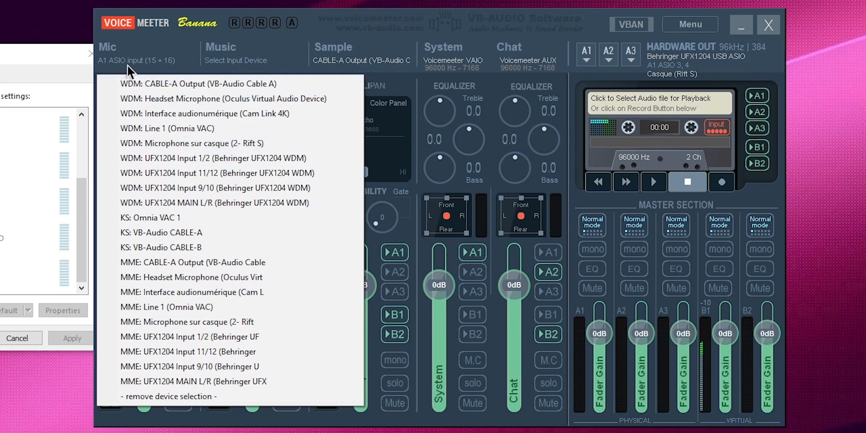
pyautogui.click(323, 58)
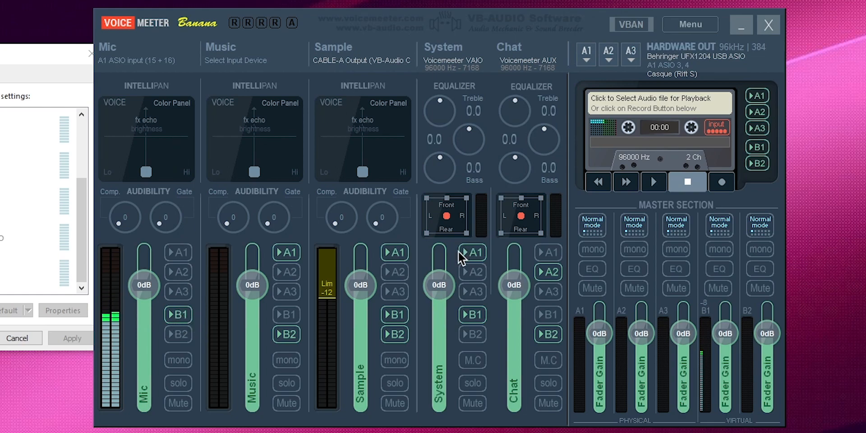
# Route the Mic strip to the virtual output B2
pyautogui.moveTo(149, 175)
pyautogui.mouseDown()
pyautogui.moveTo(143, 171)
pyautogui.moveTo(158, 171)
pyautogui.moveTo(146, 171)
pyautogui.mouseUp()
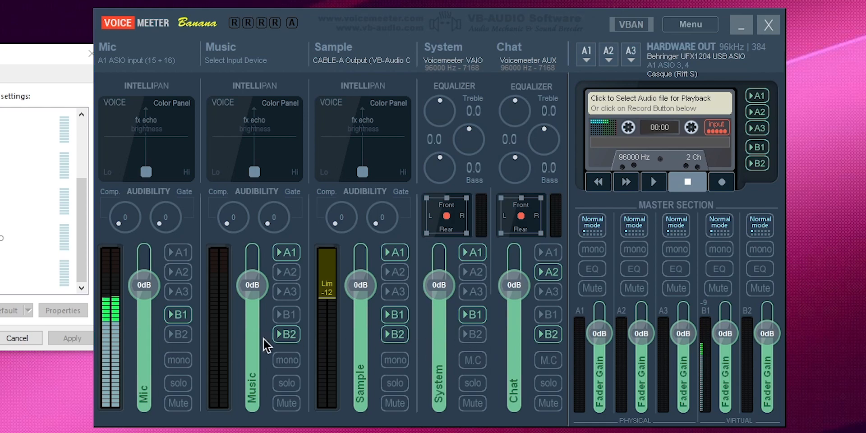
pyautogui.click(177, 340)
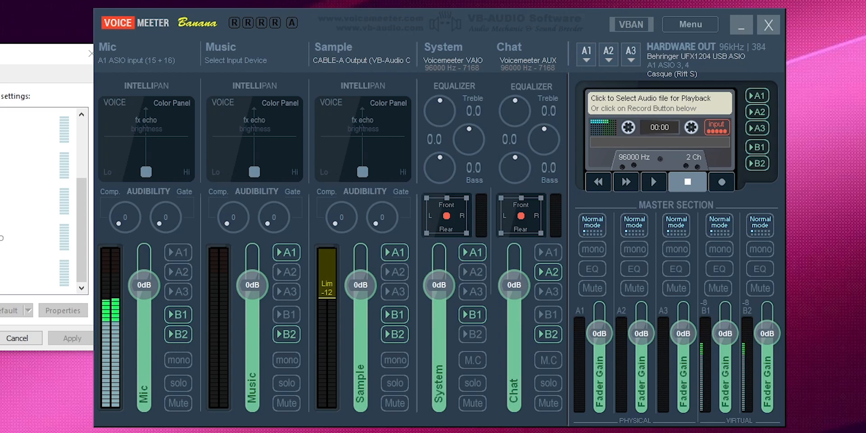
# Switch to Discord's voice settings and review the available microphone input devices without selecting a different one
pyautogui.hotkey('alt', 'Tab')
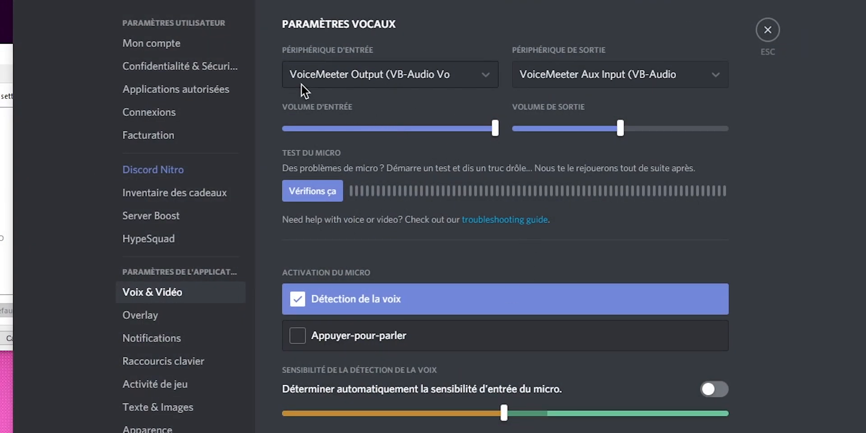
pyautogui.click(359, 81)
pyautogui.scroll(3, 422, 248)
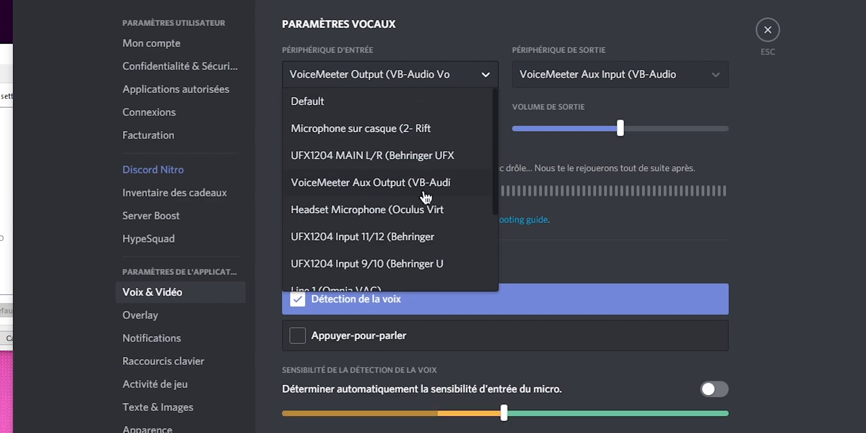
pyautogui.click(420, 81)
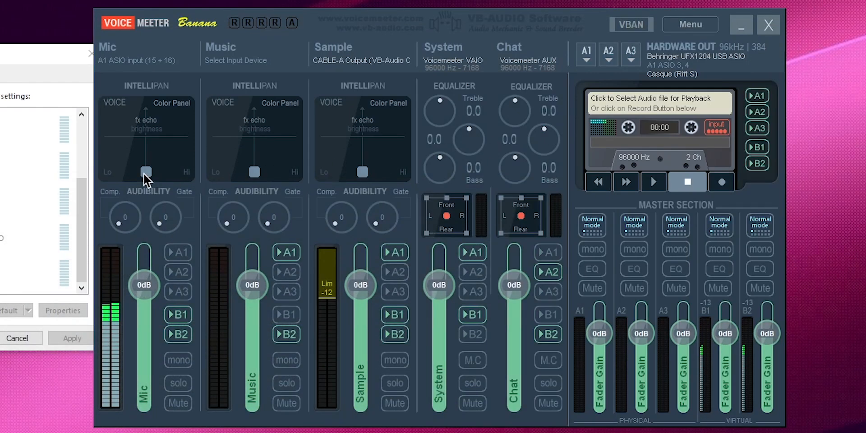
# Try shifting the Mic strip's IntelliPan voice color in Voicemeeter Banana and return it to its default position
pyautogui.moveTo(126, 156); pyautogui.dragTo(147, 172)
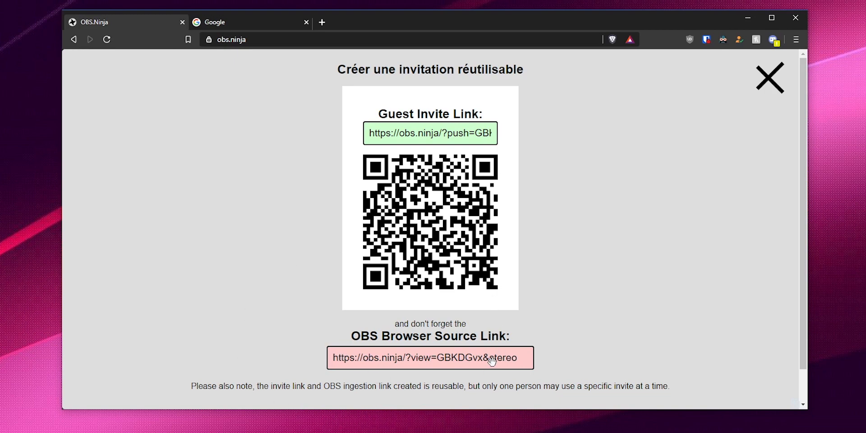
# Copy the OBS Browser Source Link from the OBS.Ninja invitation page and switch to OBS
pyautogui.click(446, 359)
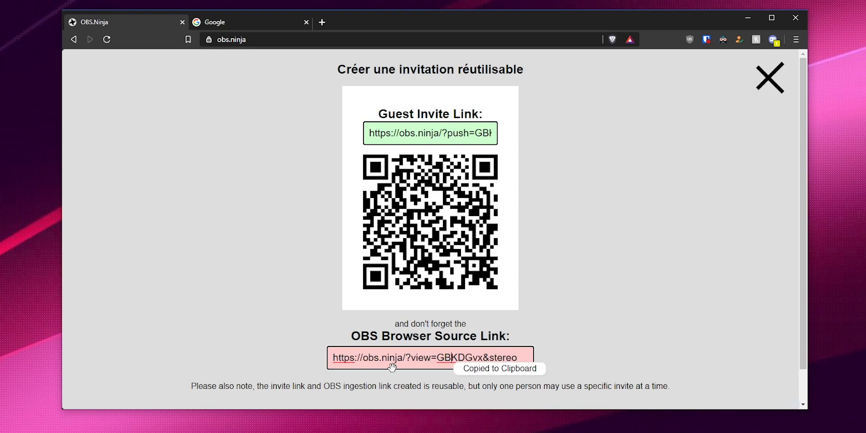
pyautogui.click(82, 432)
pyautogui.click(118, 426)
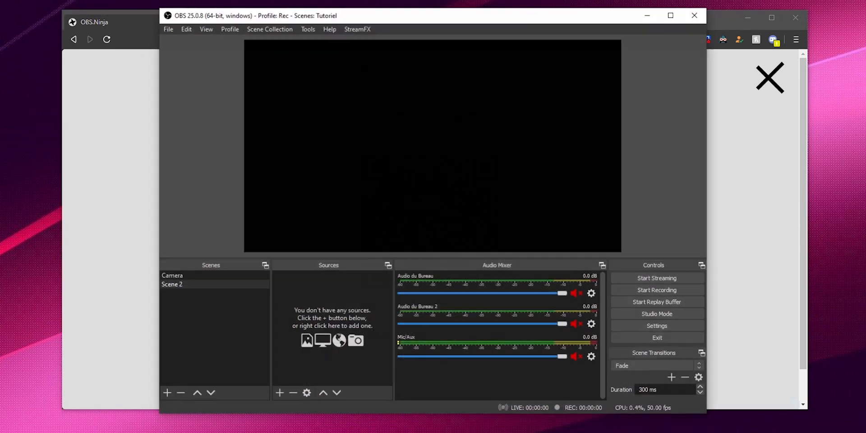
# Add a new browser source named "Ecran de Happy" to Scene 2 and paste the copied OBS.Ninja link as its URL
pyautogui.click(280, 393)
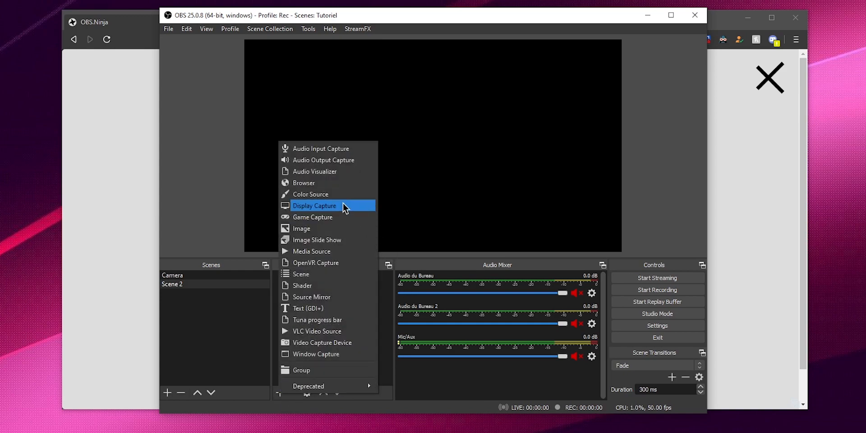
pyautogui.click(314, 184)
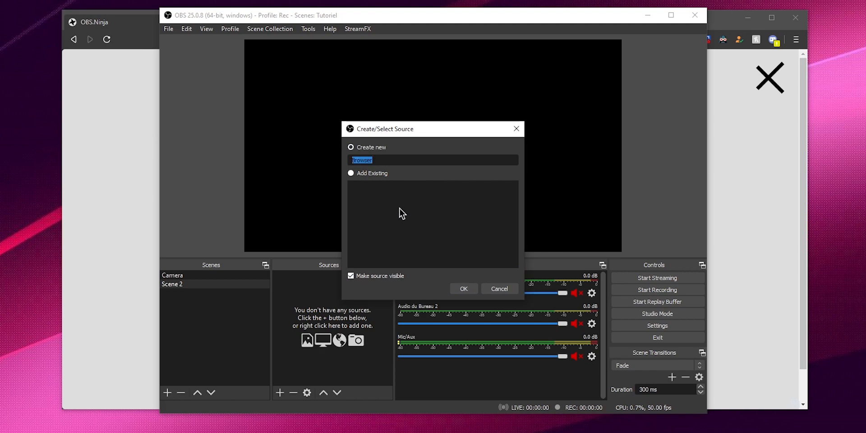
pyautogui.write('Ecran de Happy')
pyautogui.press('Return')
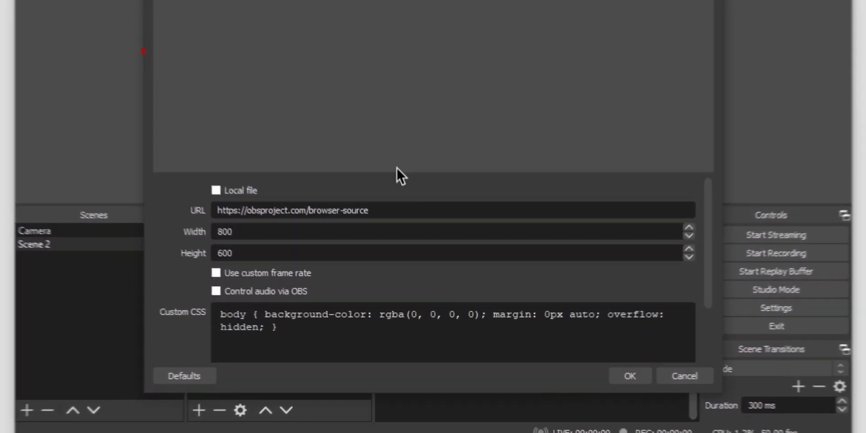
pyautogui.moveTo(369, 211); pyautogui.dragTo(185, 205)
pyautogui.hotkey('ctrl', 'v')
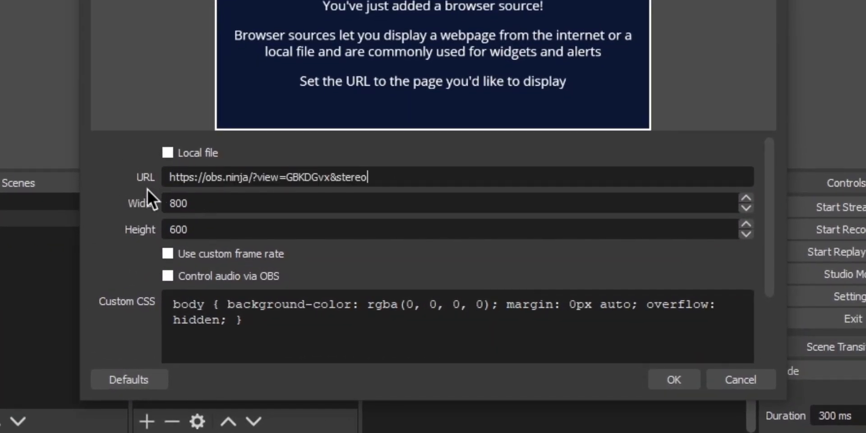
# Set the browser source's width to 1920 and height to 1080, and enable Control audio via OBS
pyautogui.moveTo(278, 205); pyautogui.dragTo(93, 198)
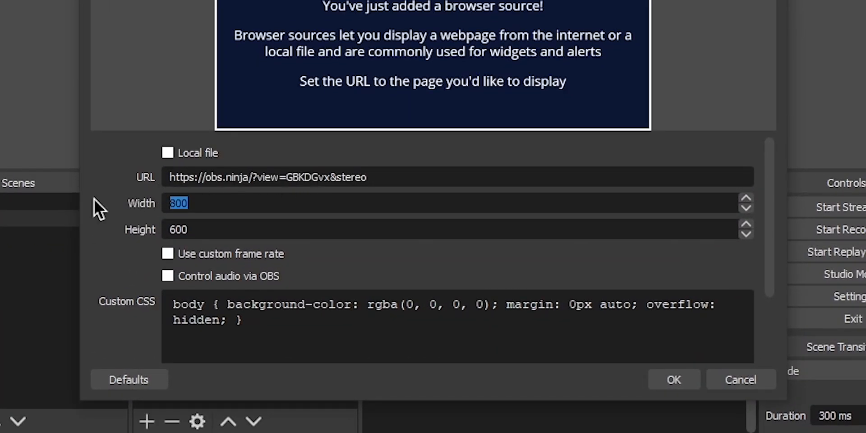
pyautogui.write('1920')
pyautogui.moveTo(185, 230); pyautogui.dragTo(123, 239)
pyautogui.write('1080')
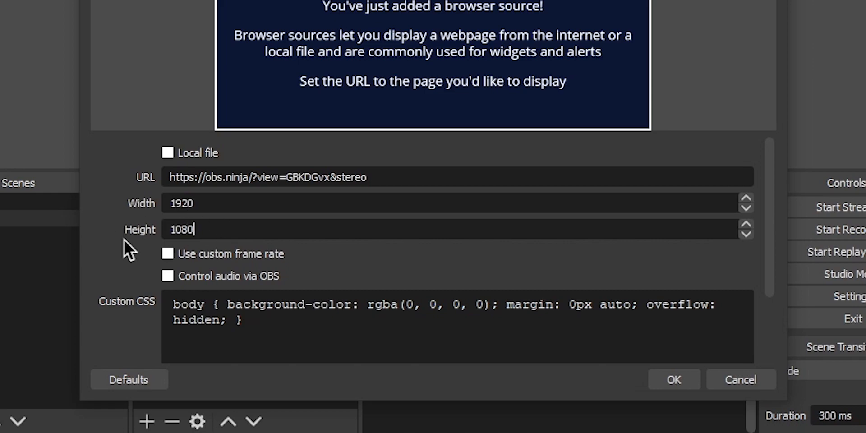
pyautogui.click(168, 280)
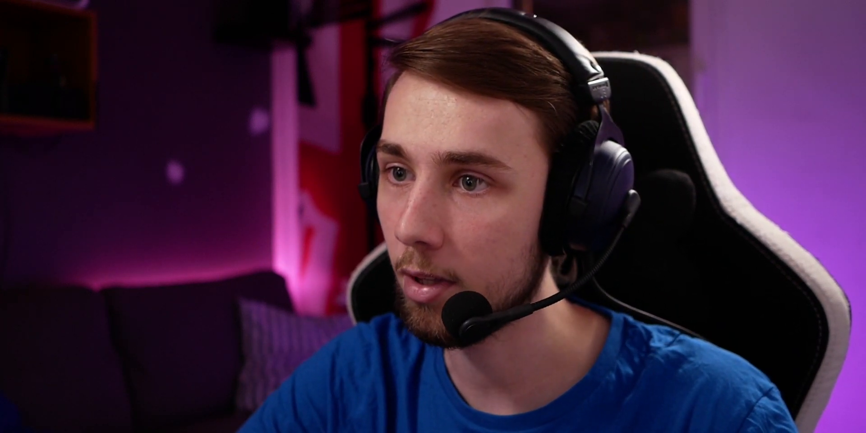
# Append "&codec=vp8&bitrate=6000&optimize&buffer=500" to the browser source's URL and confirm its properties
pyautogui.write('odec')
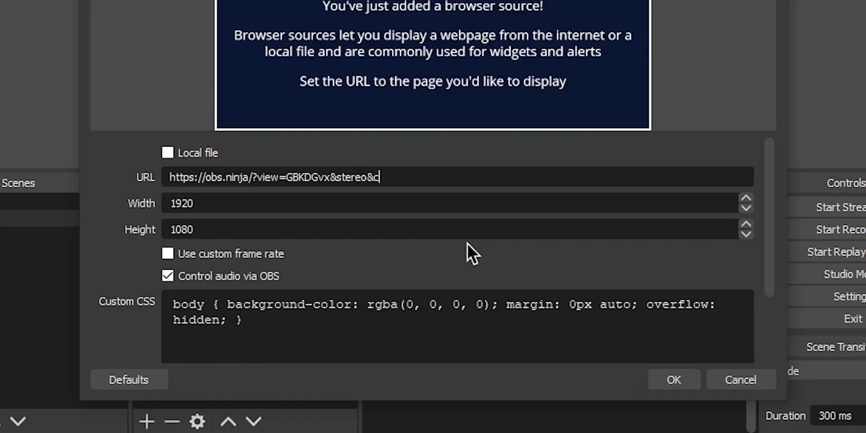
pyautogui.write('=vp8')
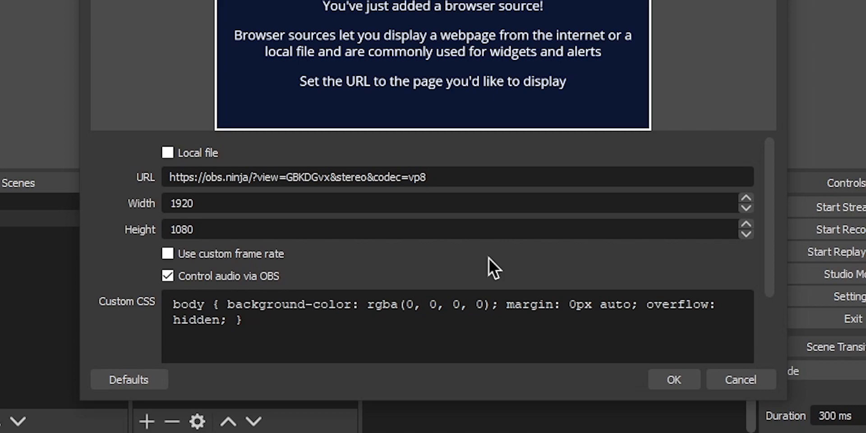
pyautogui.write('&bitrate=')
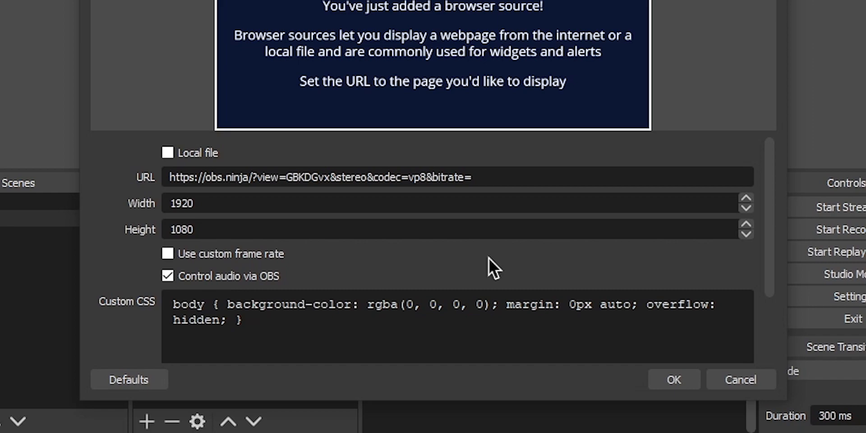
pyautogui.write('6000&optimize&buffer=500')
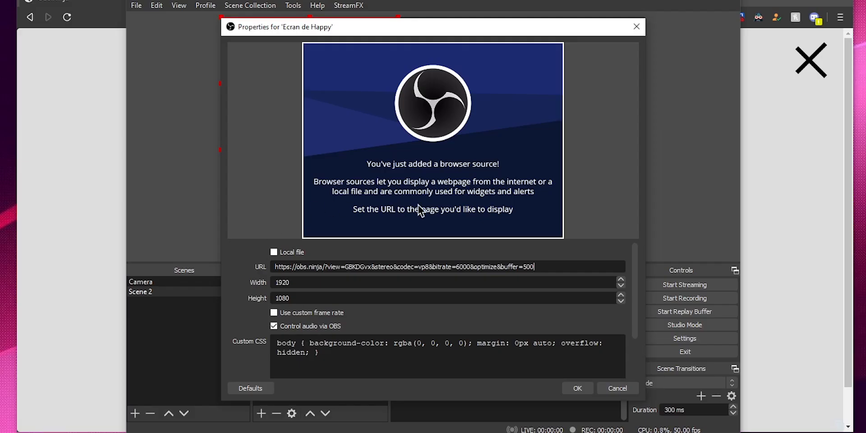
pyautogui.click(579, 390)
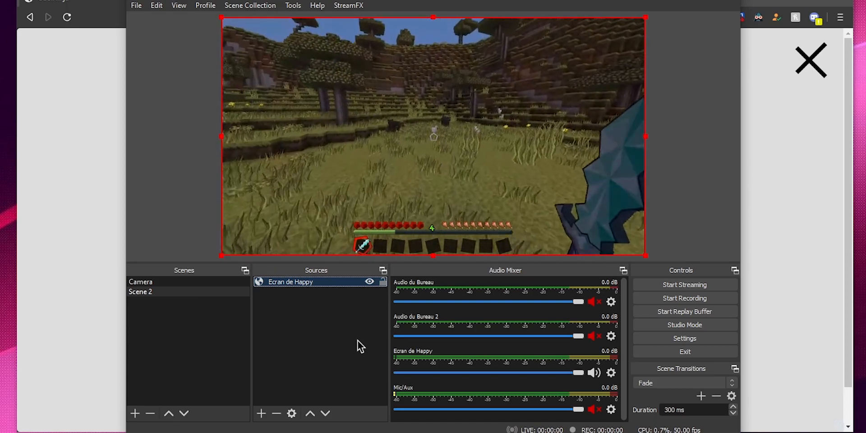
# Set the audio monitoring of "Ecran de Happy" to Monitor Only (mute output) in the advanced audio properties
pyautogui.click(611, 373)
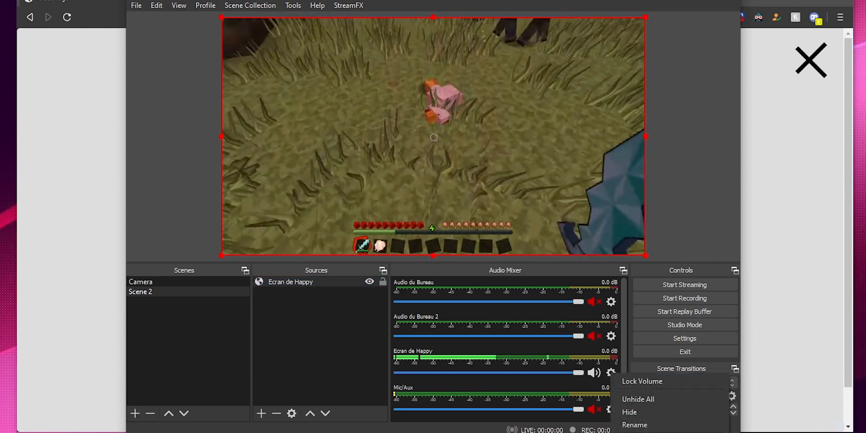
pyautogui.click(650, 432)
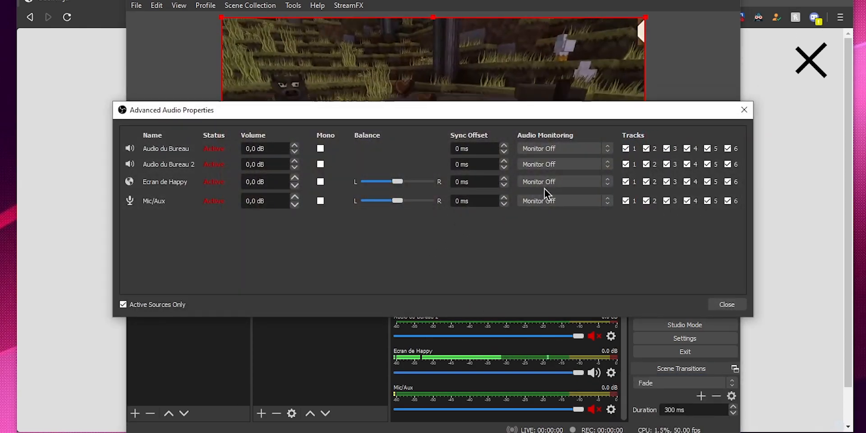
pyautogui.click(551, 184)
pyautogui.click(546, 201)
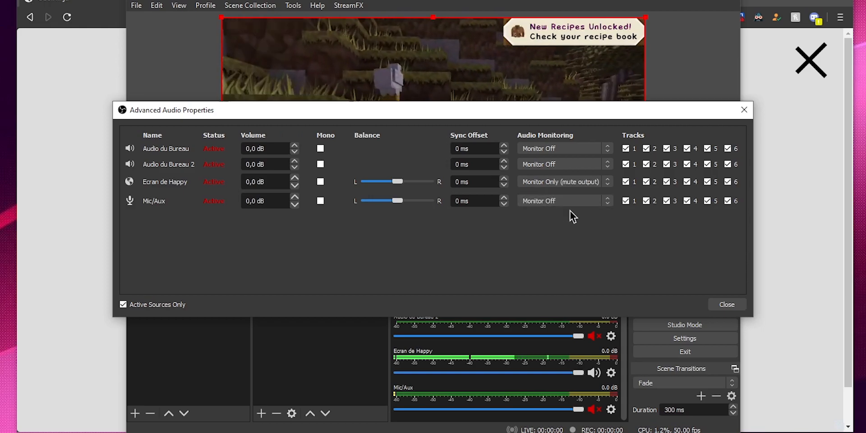
pyautogui.click(727, 304)
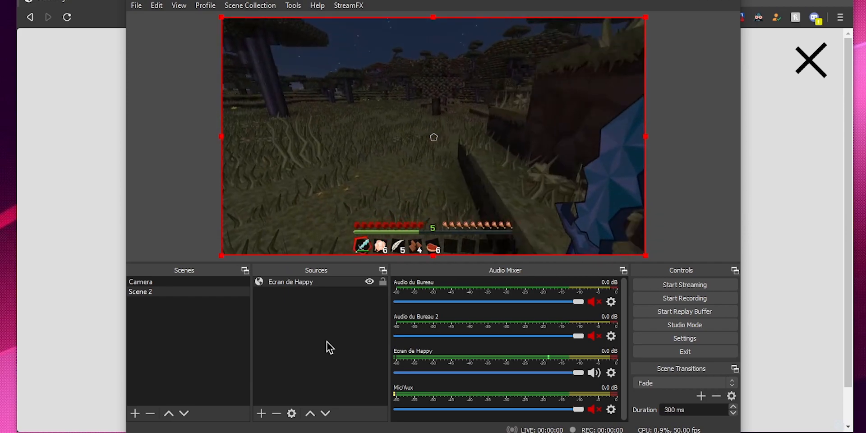
# View the preview as a fullscreen projector on display PL2492H (1), and close the projector again
pyautogui.rightClick(450, 185)
pyautogui.moveTo(559, 208)
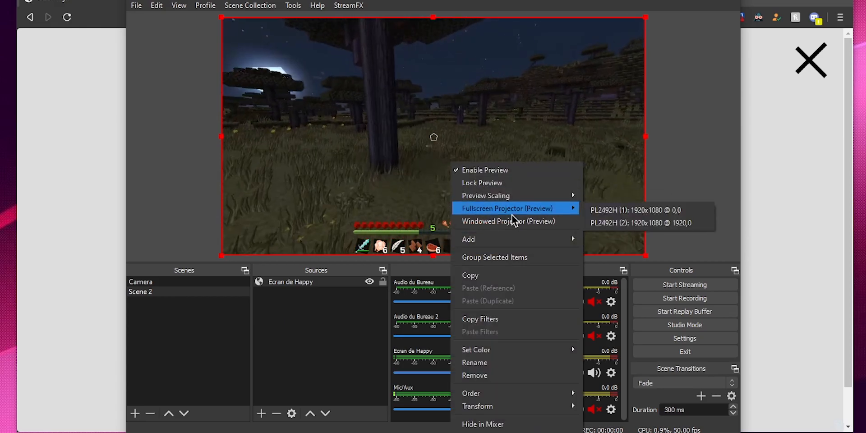
pyautogui.click(598, 210)
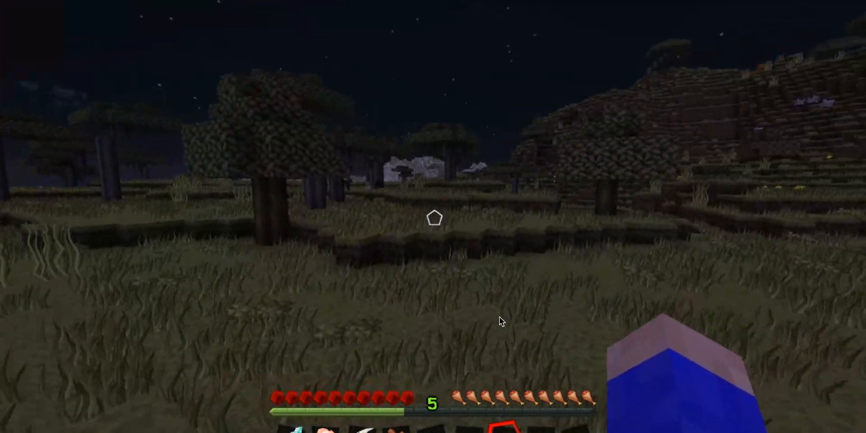
pyautogui.rightClick(499, 317)
pyautogui.click(512, 343)
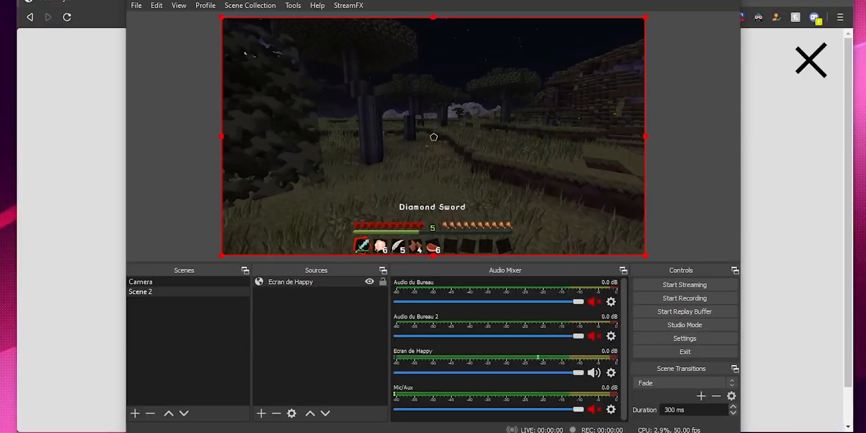